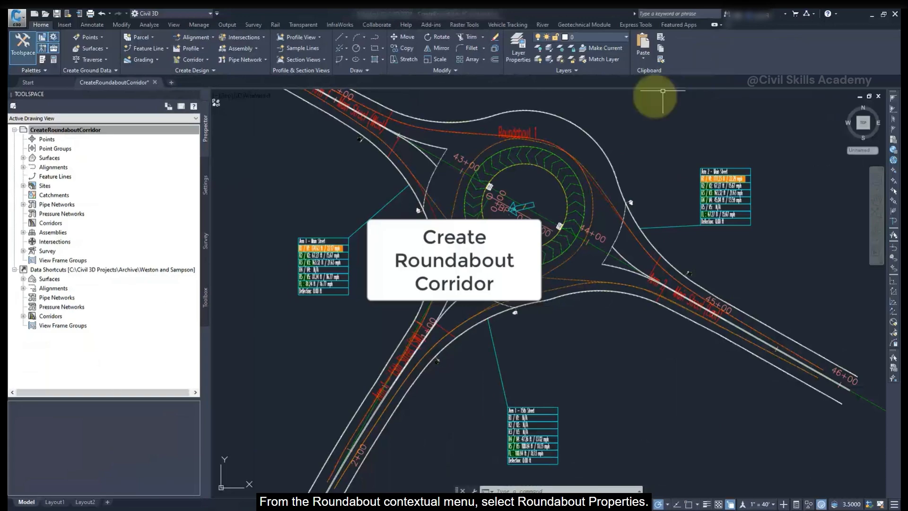
In Roundabout 1 properties, enable the 3D Corridor options Create Alignments, Create Profiles and Create Corridor
left_click(590, 135)
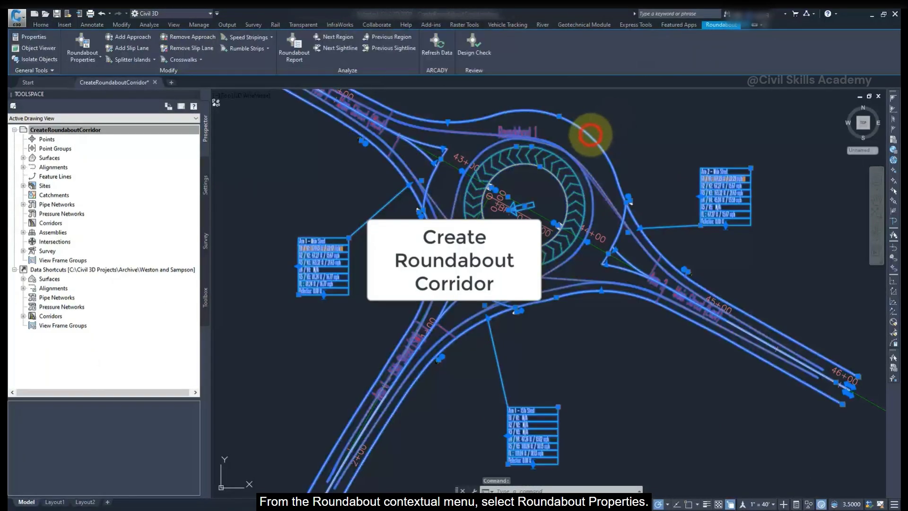
left_click(82, 41)
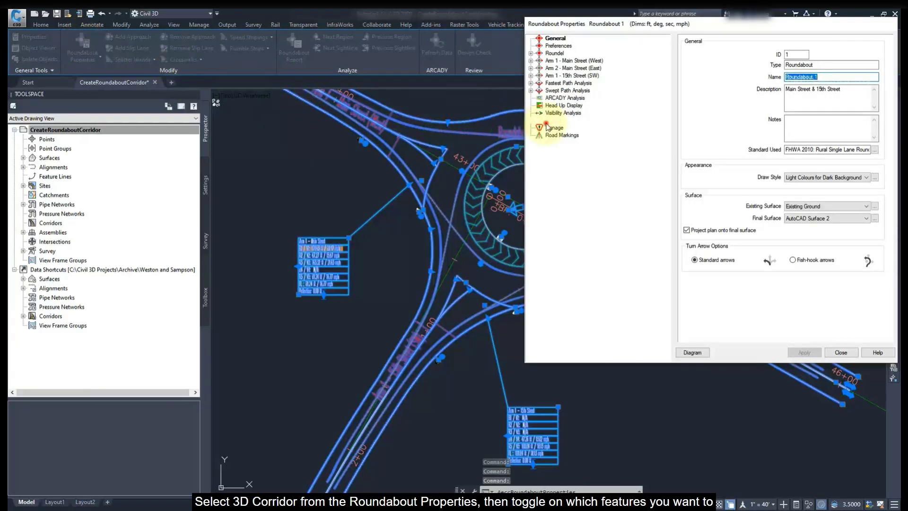
left_click(548, 122)
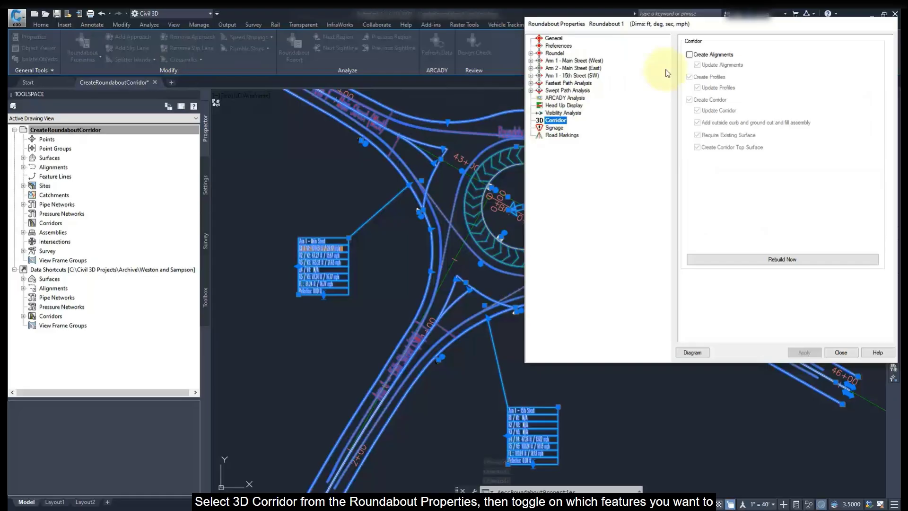
left_click(690, 55)
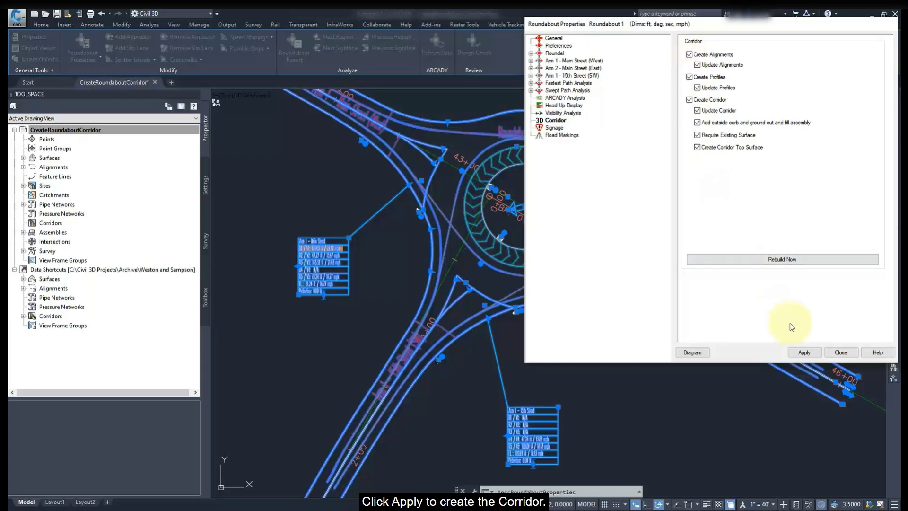
Apply the 3D Corridor settings to build the roundabout corridor, then close the properties and deselect
left_click(803, 352)
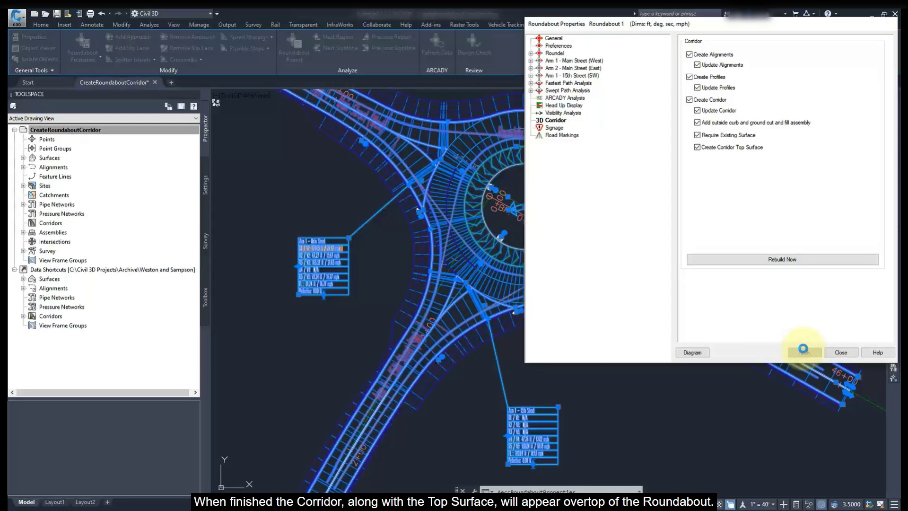
left_click(836, 352)
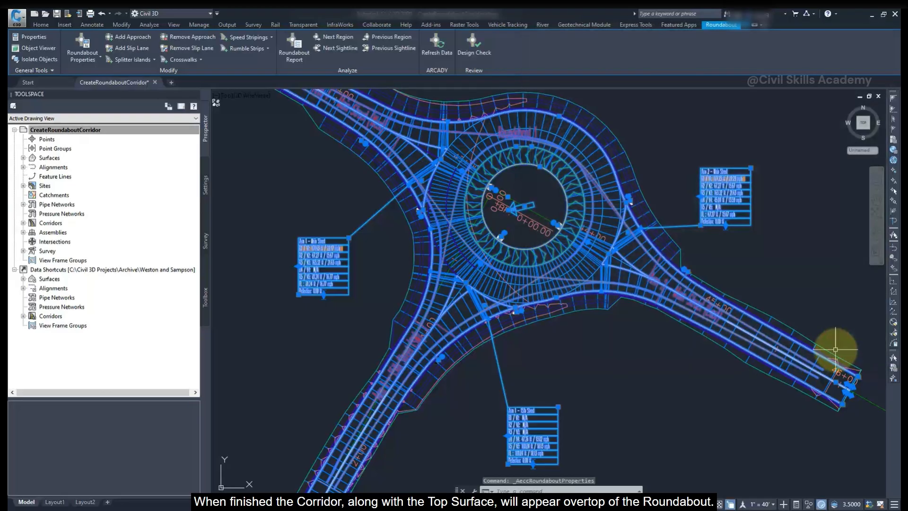
key("Escape")
left_click(643, 262)
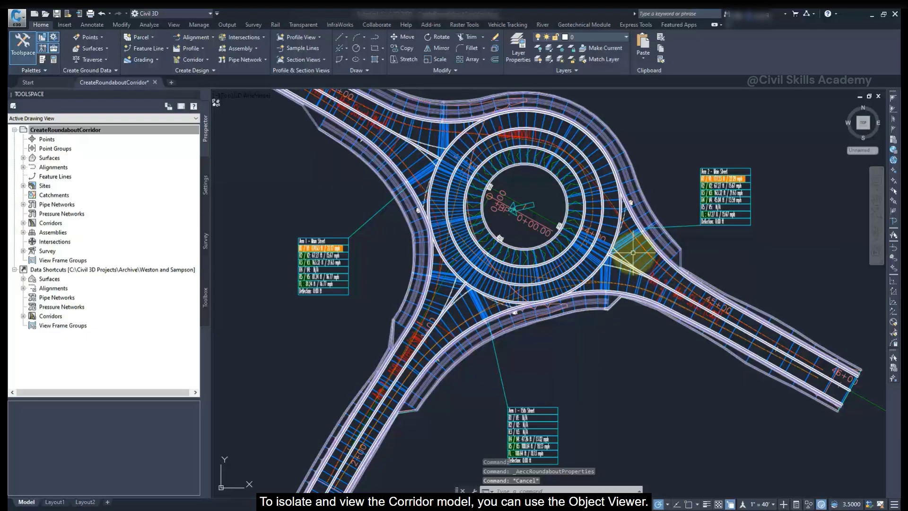
right_click(632, 253)
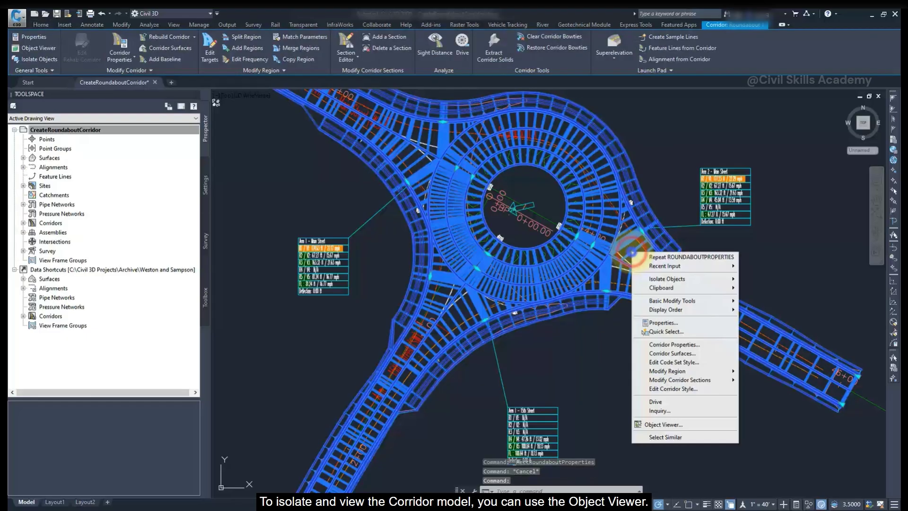
left_click(642, 421)
left_click_drag(498, 385, 497, 209)
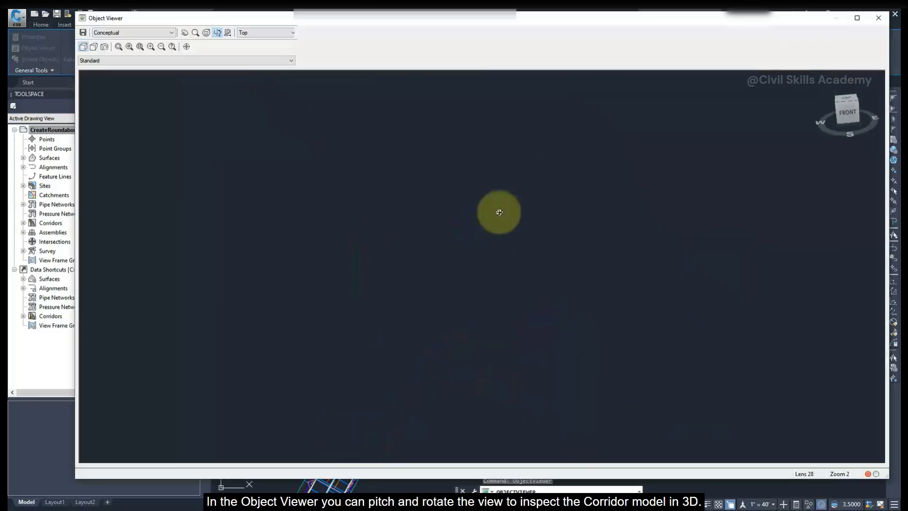
left_click(140, 46)
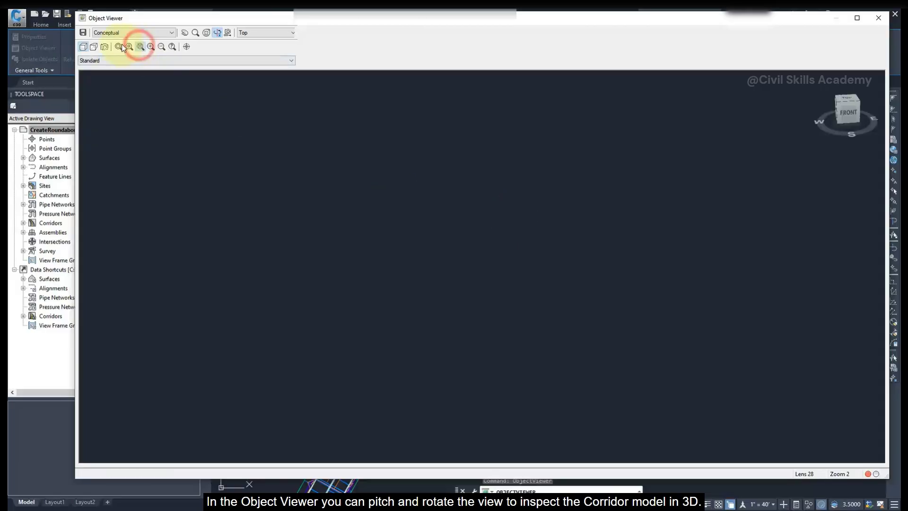
left_click(118, 46)
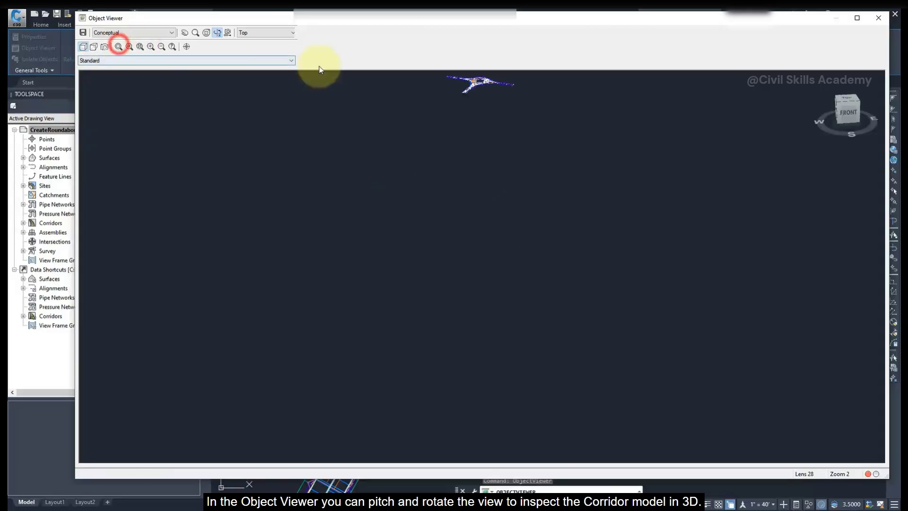
left_click(506, 75)
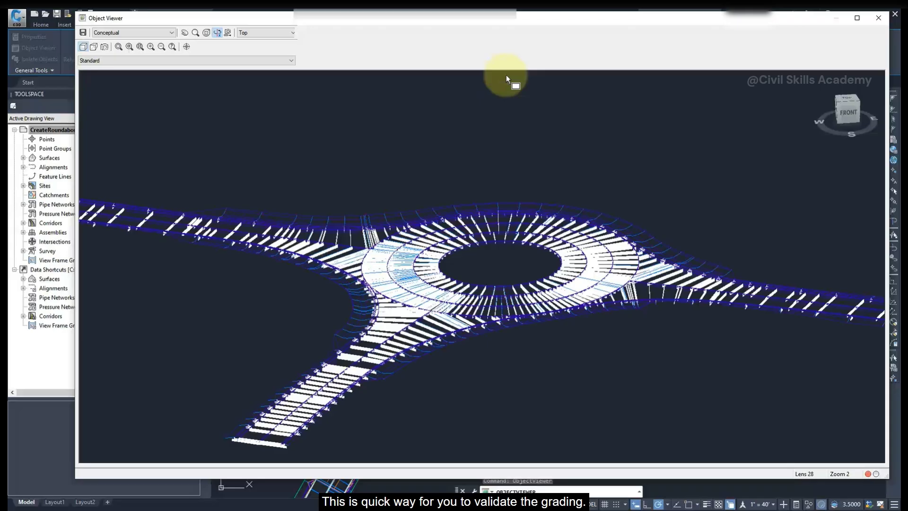
left_click(878, 21)
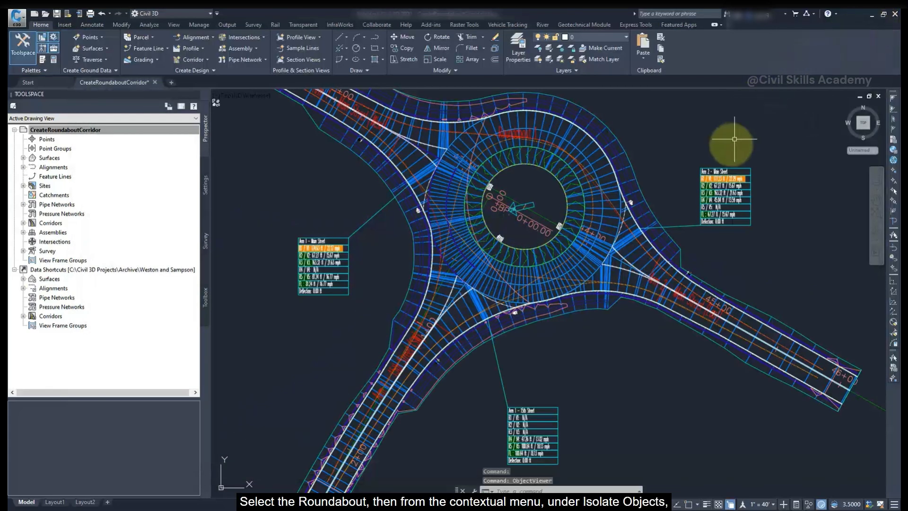
Hide the roundabout object with Isolate Objects > Hide Selected Objects
left_click(714, 167)
right_click(715, 168)
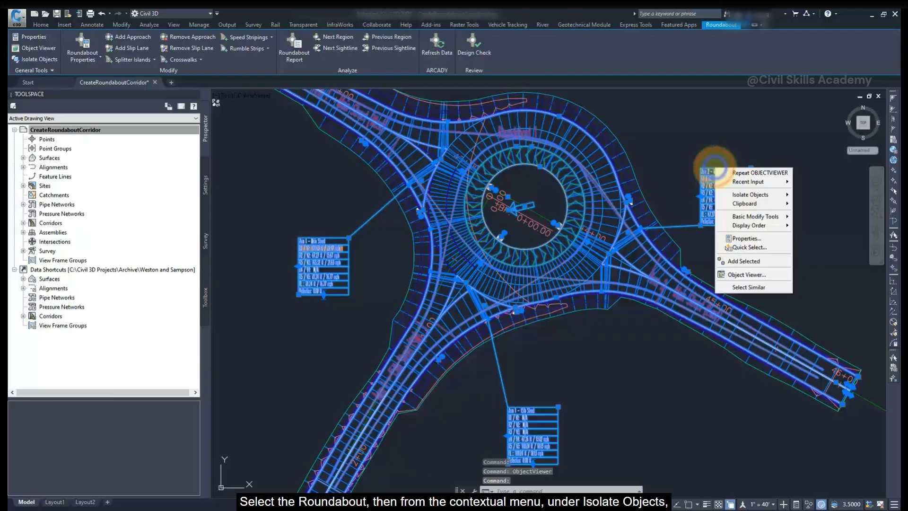
mouse_move(725, 197)
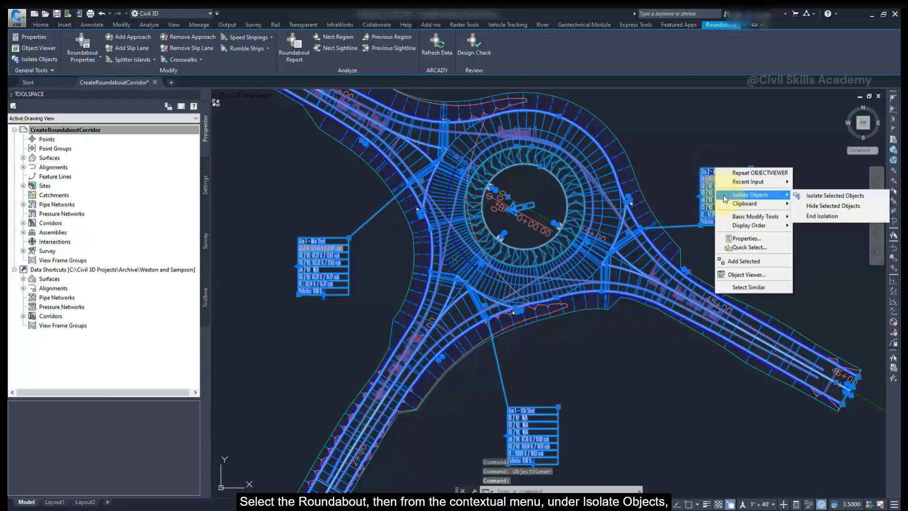
left_click(816, 204)
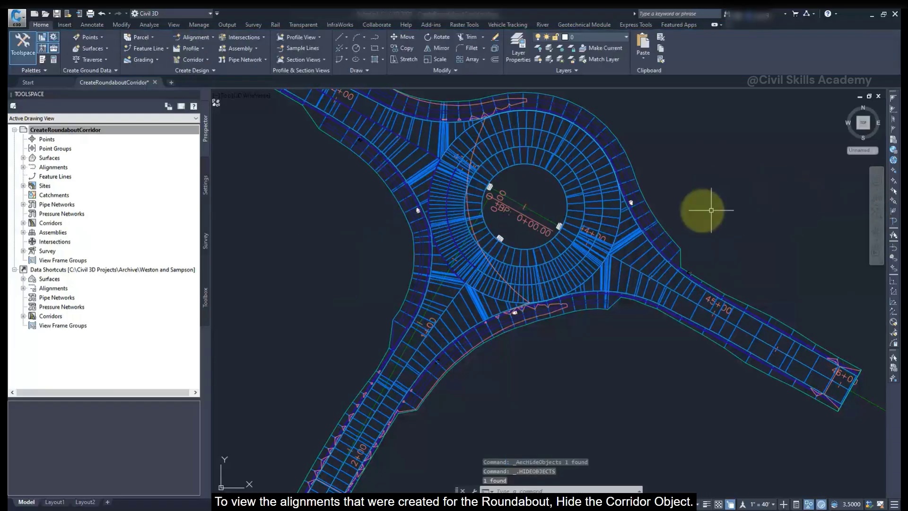
Hide the corridor the same way, leaving only the alignments visible
left_click(607, 209)
right_click(607, 210)
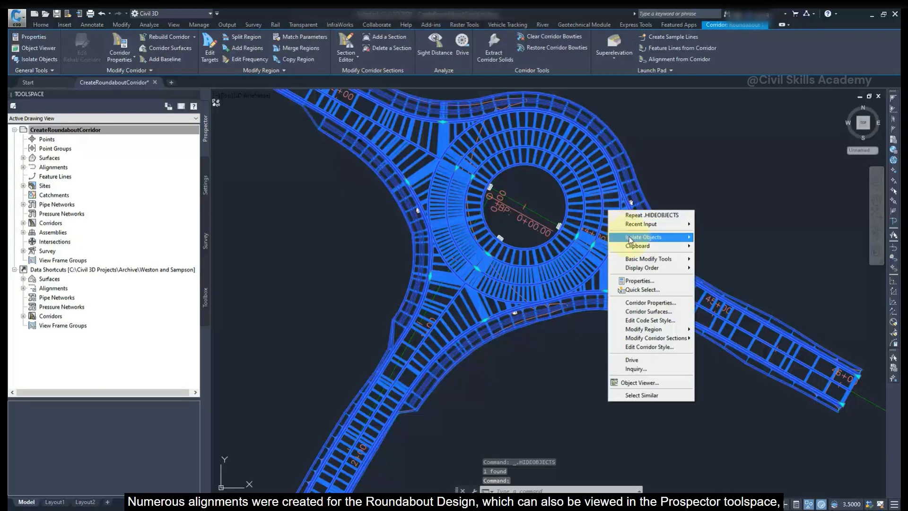
left_click(714, 246)
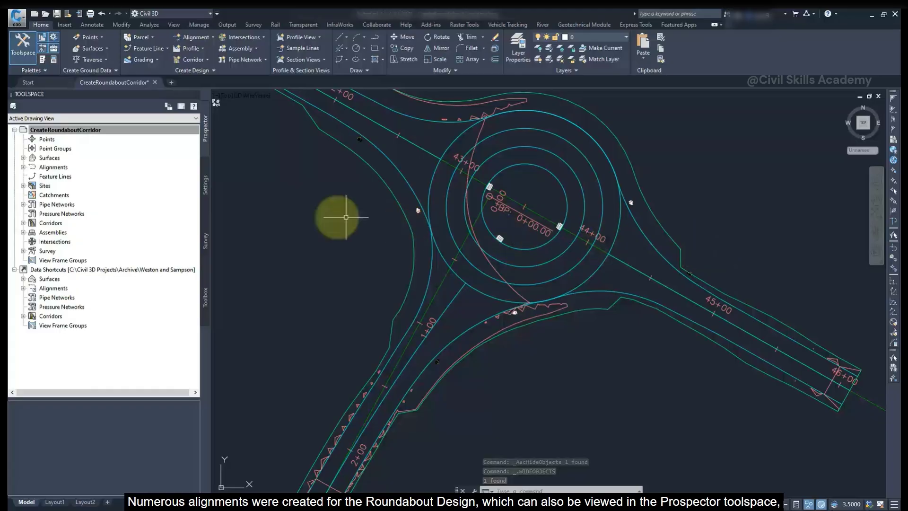
Review the Roundabout 1 centerline alignments in Prospector, then collapse the list
left_click(22, 167)
left_click(31, 177)
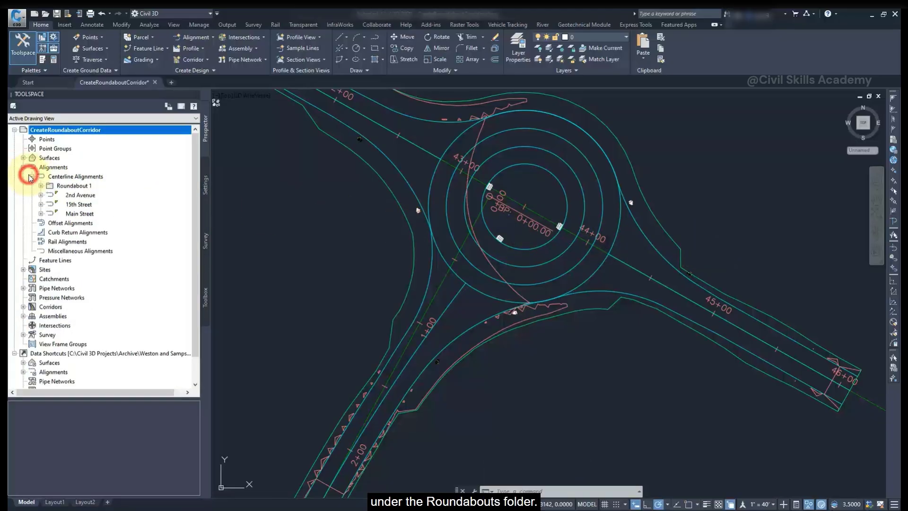
left_click(40, 186)
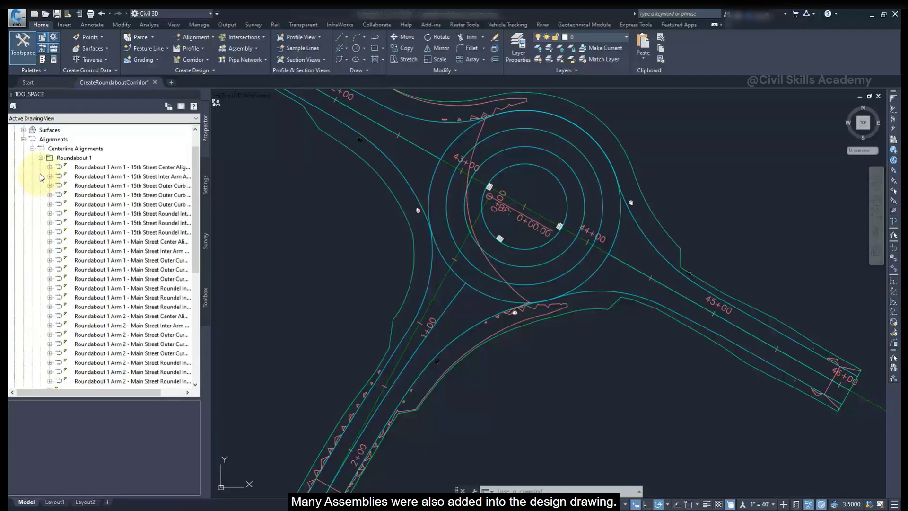
left_click(42, 159)
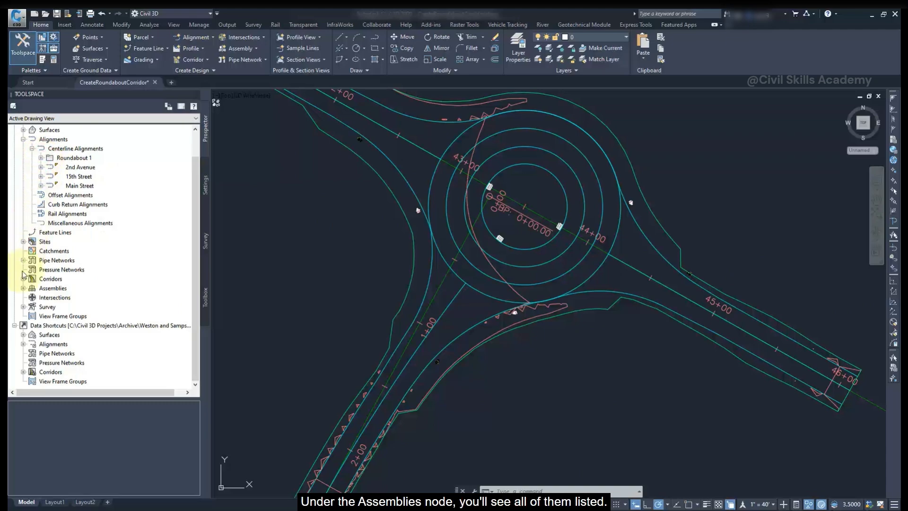
Zoom to the Roundabout 1 Arm 1 - 15th Street Outer Curb Entry assembly
left_click(23, 289)
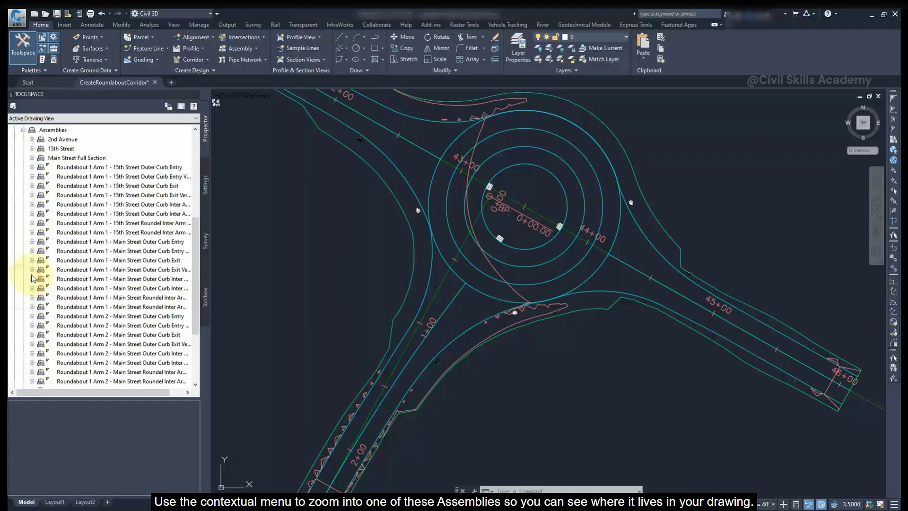
left_click(115, 168)
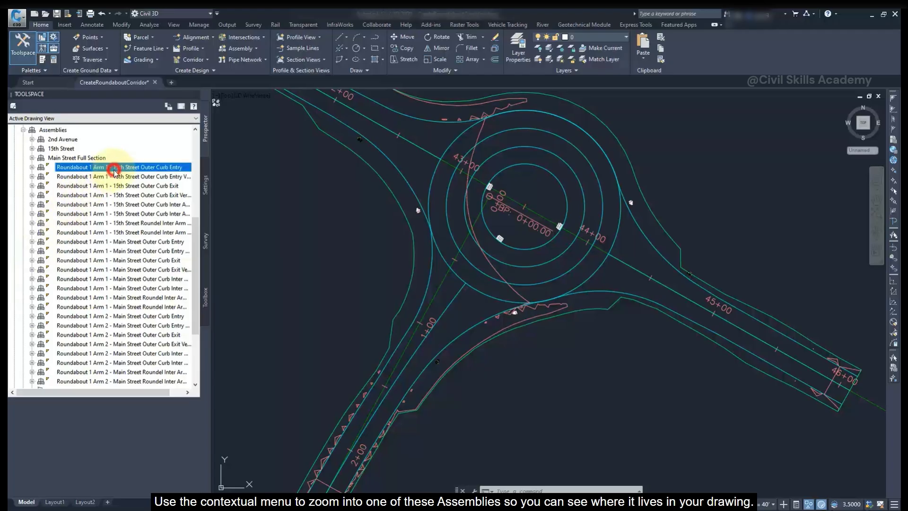
right_click(118, 170)
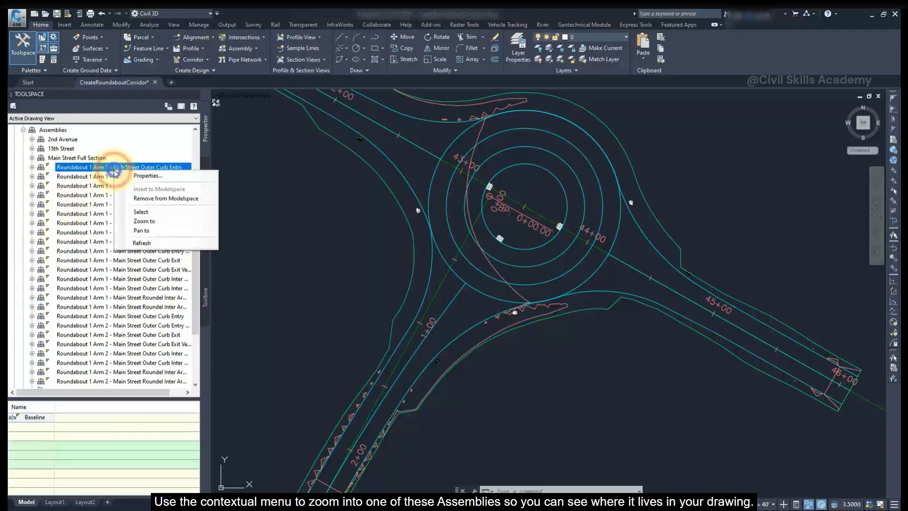
left_click(143, 221)
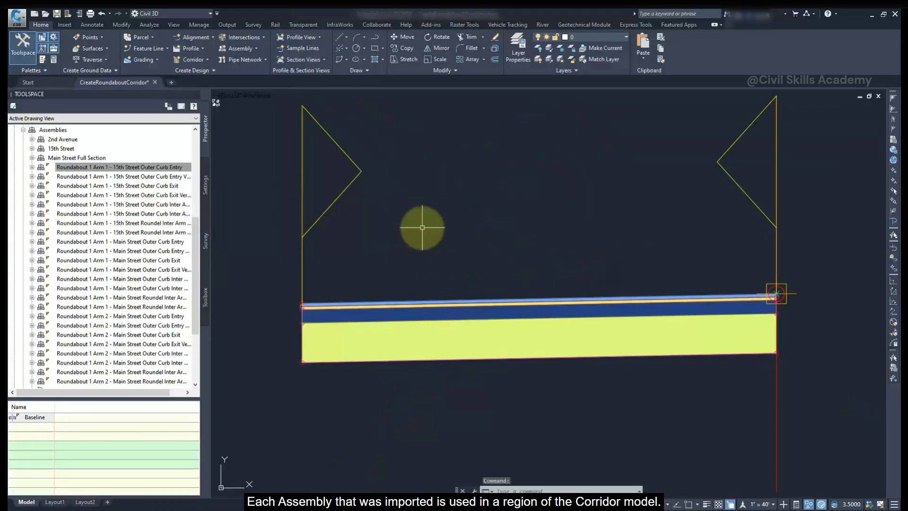
Zoom out over the imported assembly chain and pan to a curb-and-gutter assembly
scroll(422, 228, "down", 6)
scroll(422, 227, "down", 8)
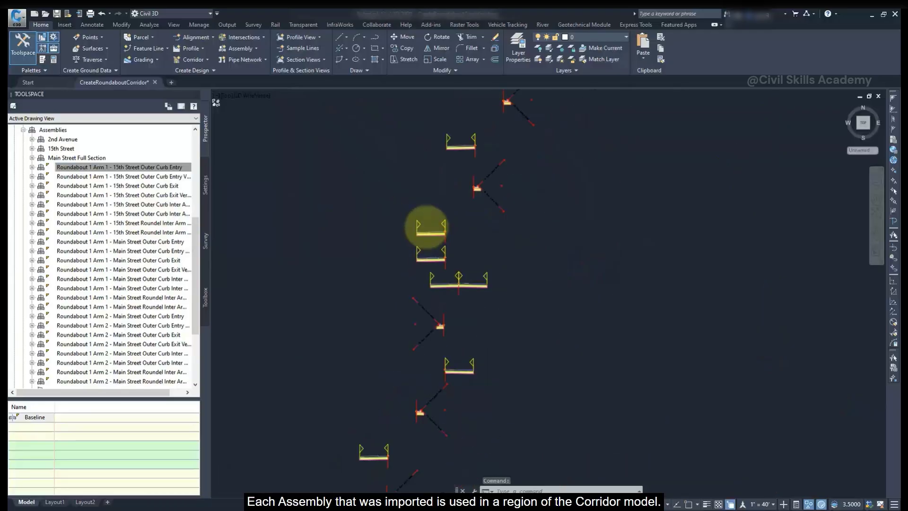
middle_click_drag(476, 249, 466, 314)
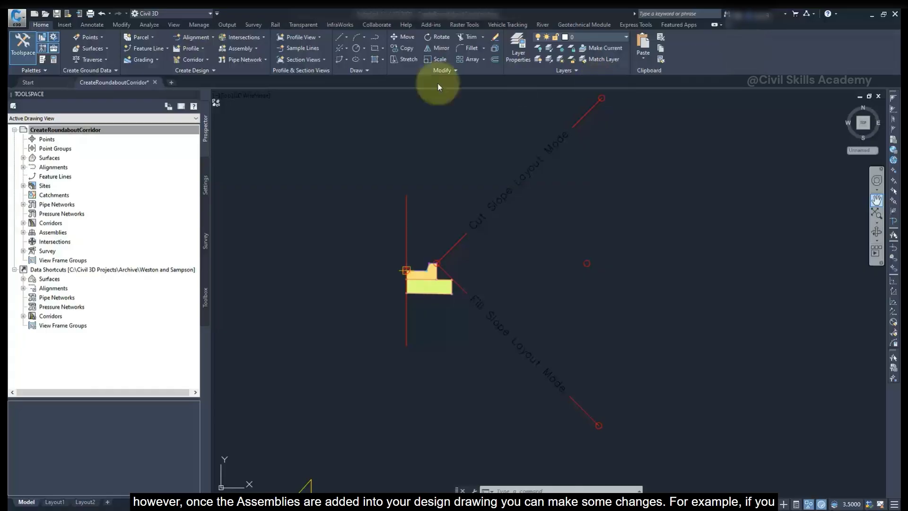
Pick UrbanCurbGutterValley1 from the Curbs tool palette with Subbase Extension set to 0
left_click(44, 61)
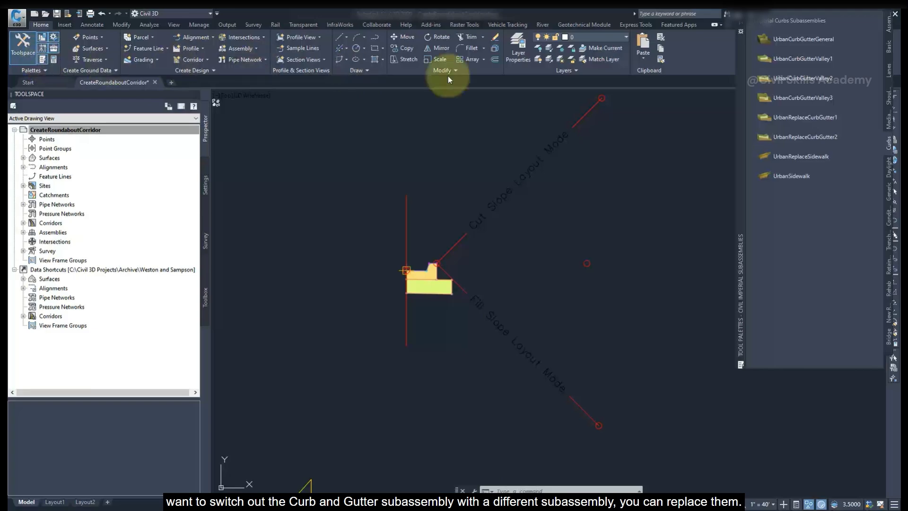
left_click(765, 59)
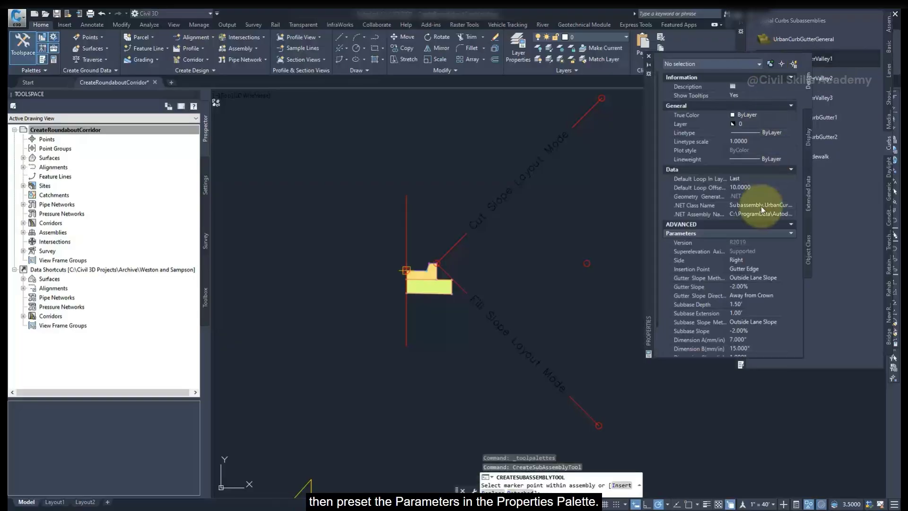
left_click(742, 313)
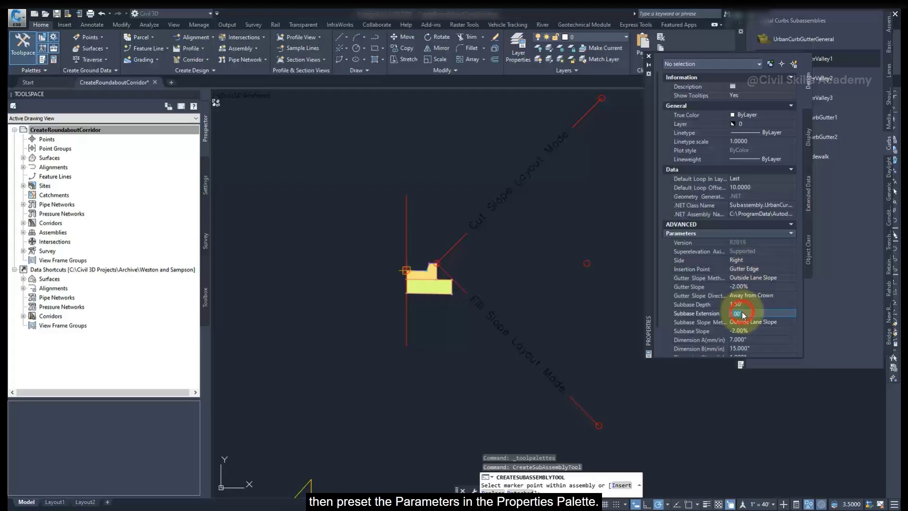
type("0")
key("Tab")
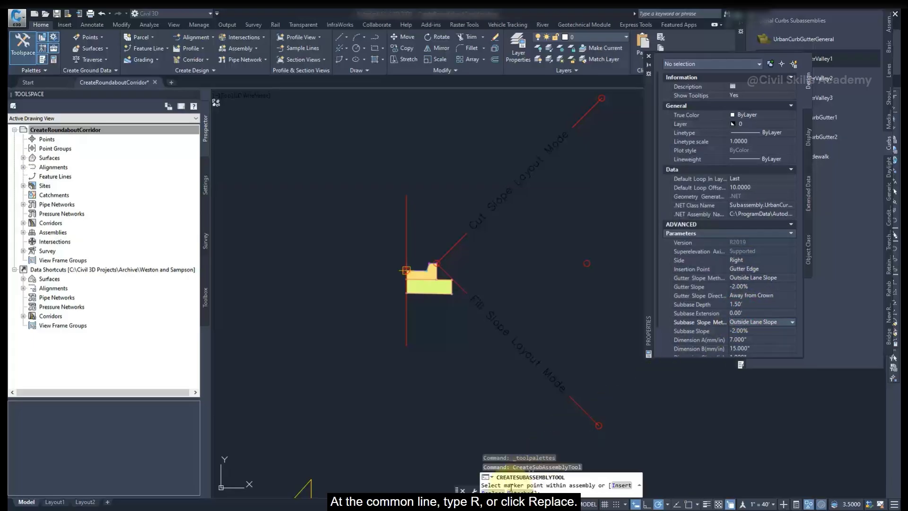
Use Replace to swap the first three assemblies' curbs for UrbanCurbGutterValley1
left_click(491, 492)
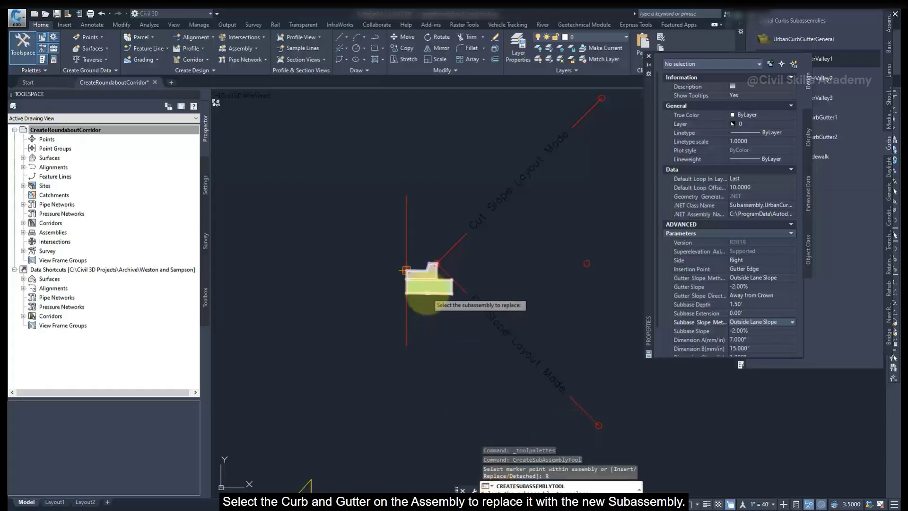
left_click(427, 293)
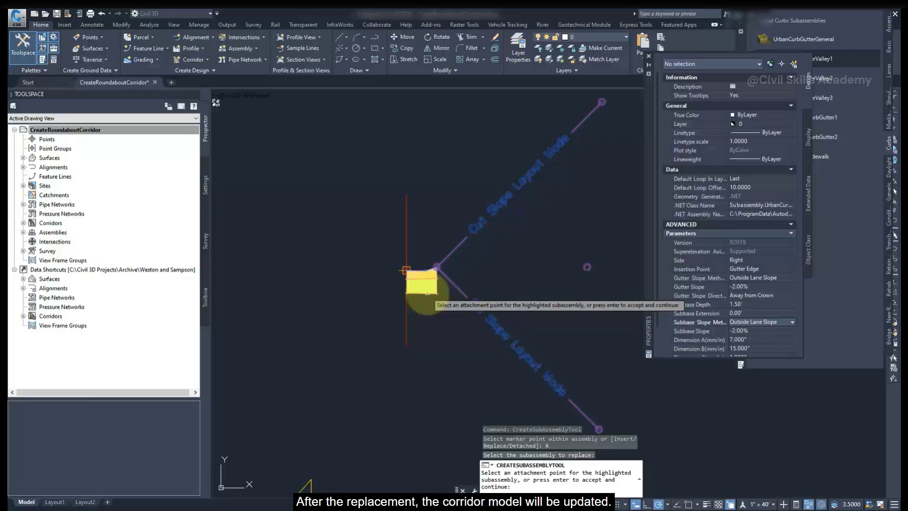
key("Escape")
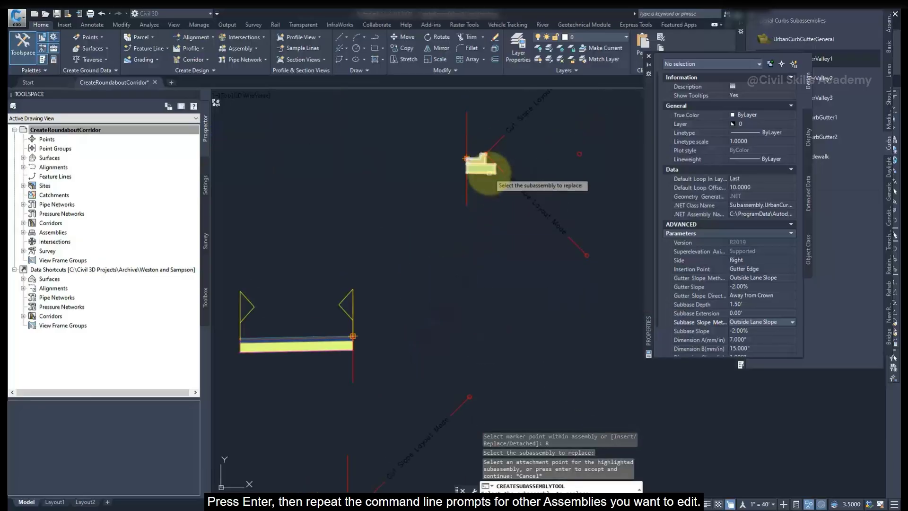
left_click(481, 166)
middle_click_drag(481, 171, 478, 338)
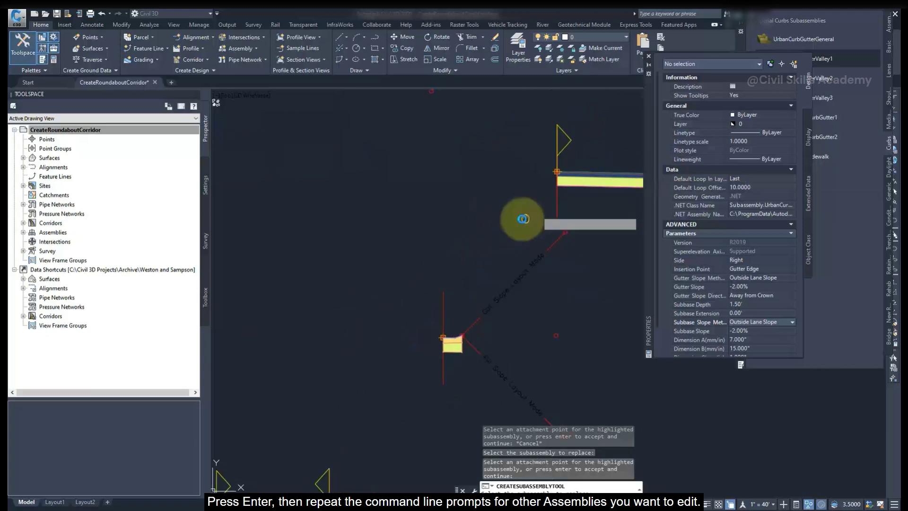
key("Return")
left_click(382, 146)
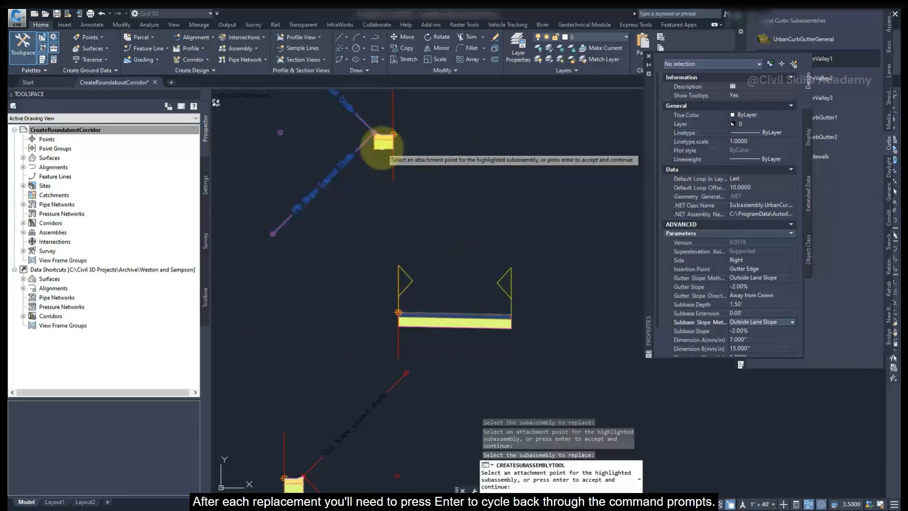
key("Return")
left_click(389, 359)
key("Return")
Replace the curbs on the next three assemblies down the chain
mouse_move(466, 450)
middle_mouse_down()
mouse_move(504, 277)
mouse_move(506, 308)
middle_mouse_up()
left_click(514, 280)
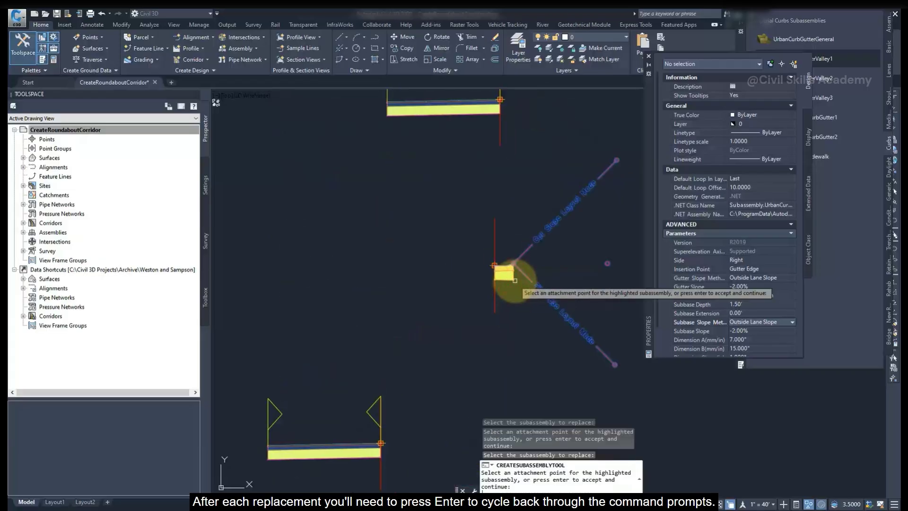
key("Return")
middle_click_drag(531, 168, 454, 496)
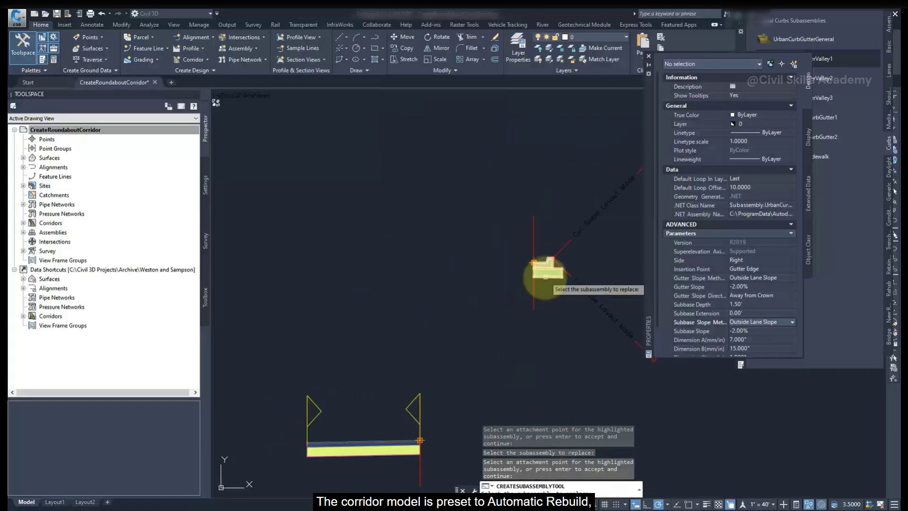
left_click(545, 276)
key("Return")
scroll(549, 265, "down", 4)
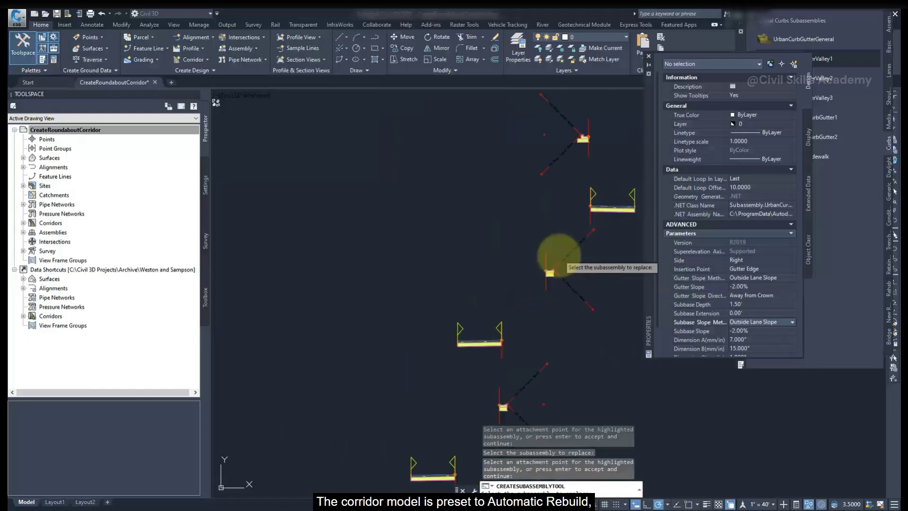
middle_click_drag(553, 257, 452, 365)
left_click(474, 231)
key("Return")
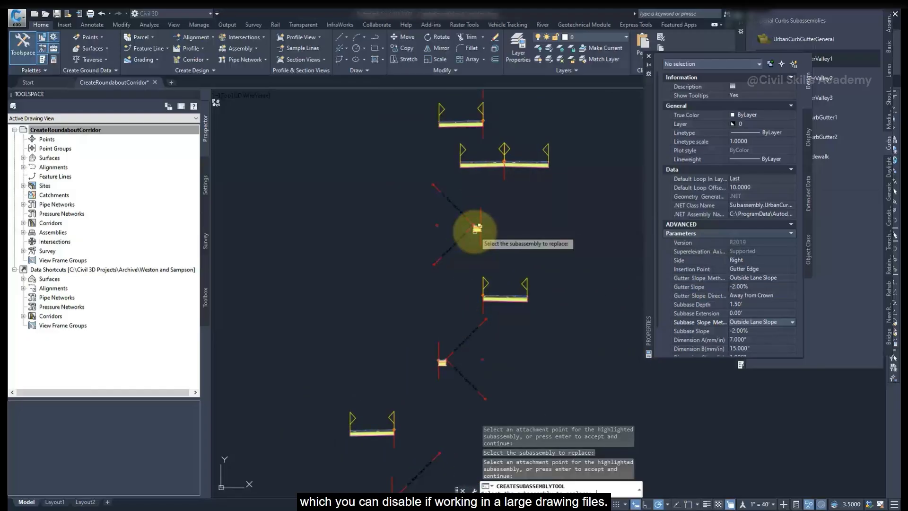
Replace the last three assemblies' curbs and end the Replace command
middle_click_drag(499, 139, 462, 345)
left_click(482, 198)
key("Return")
left_click(508, 185)
key("Return")
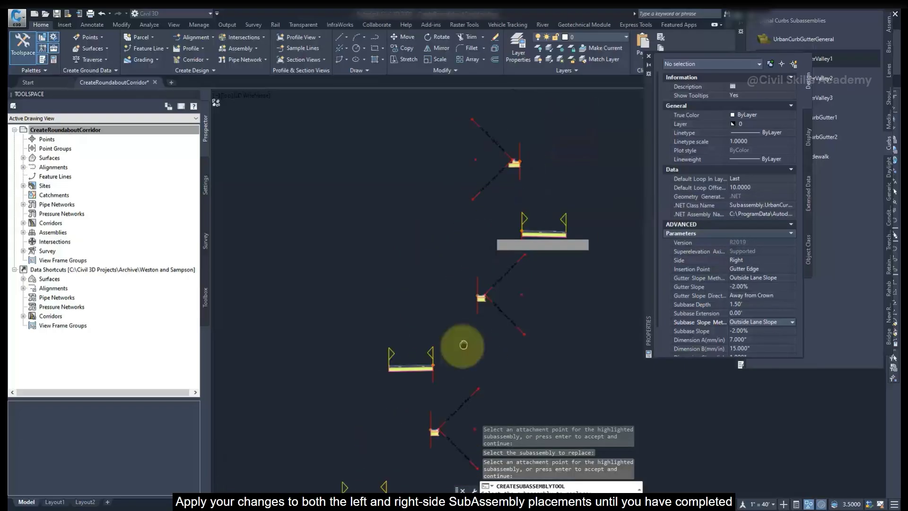
left_click(505, 193)
key("Return")
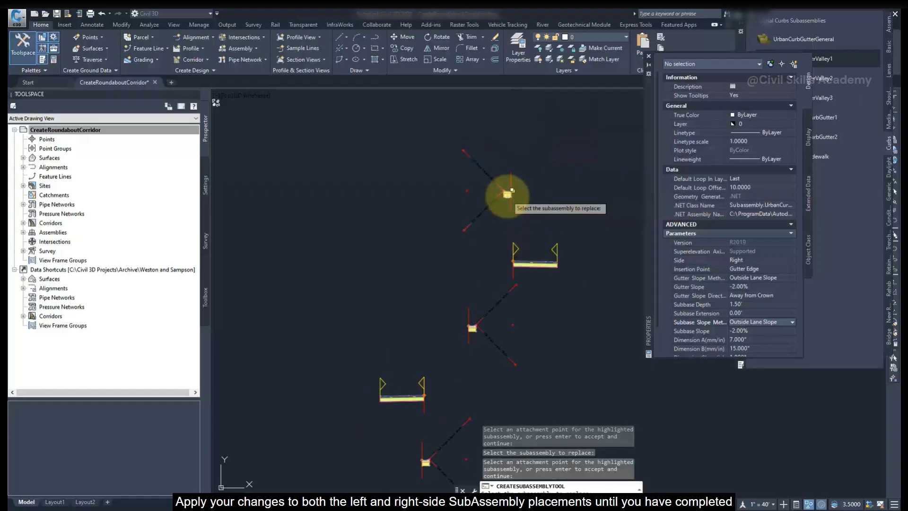
key("Escape")
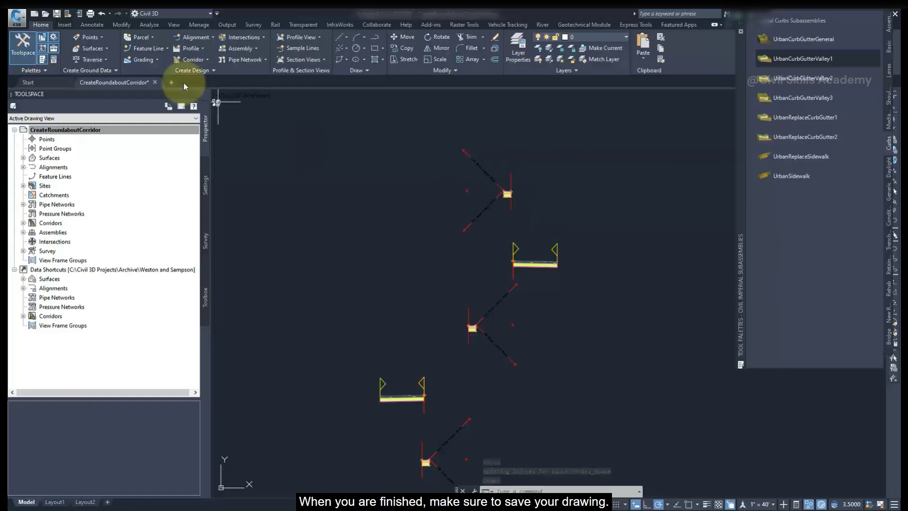
Save the drawing and zoom to the Arm 1 - 15th Street Roundel Inter Arm Apron assembly
left_click(56, 13)
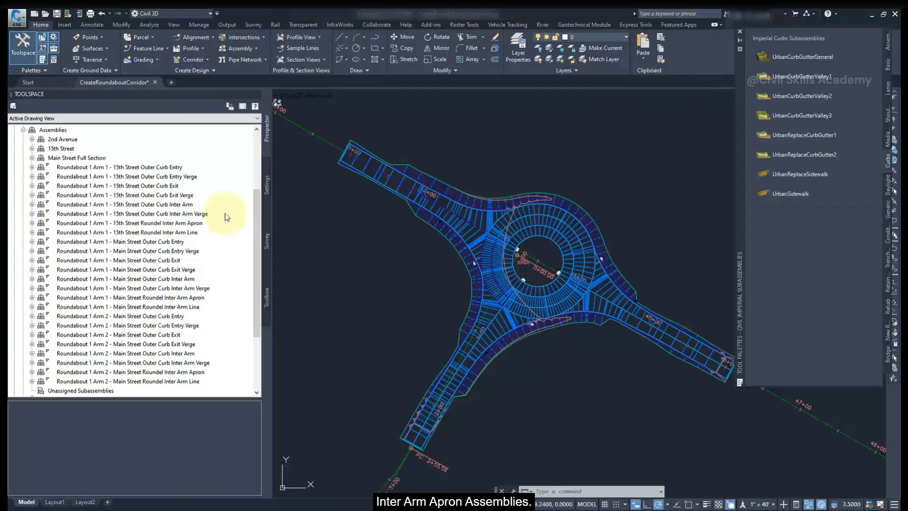
right_click(173, 224)
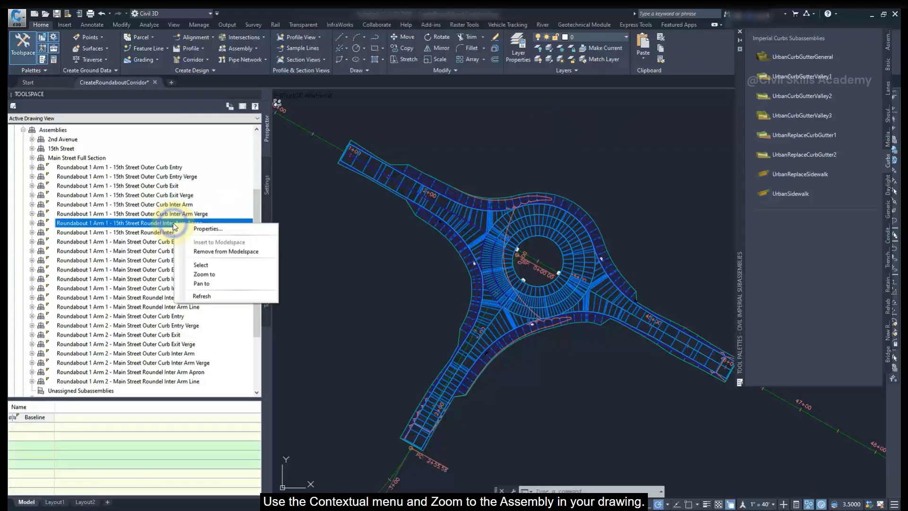
left_click(196, 274)
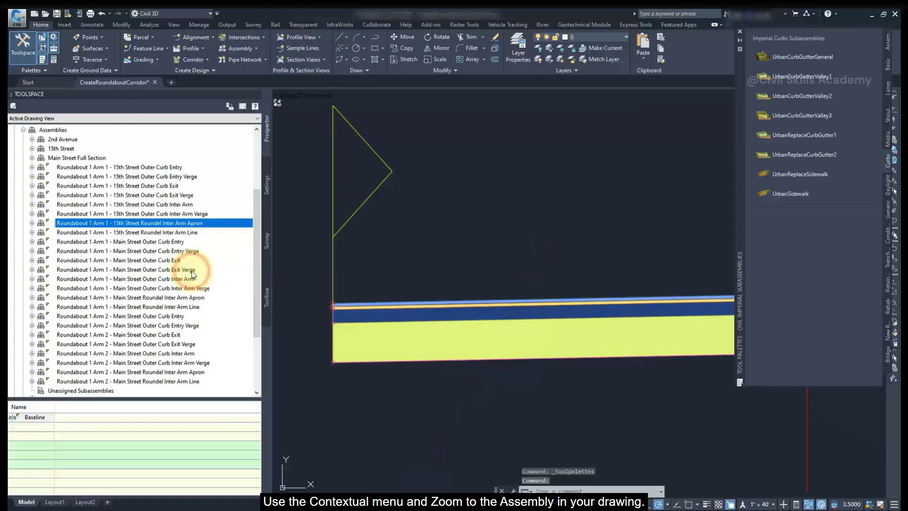
Attach UrbanCurbGutterValley1 to the outer edge of the 15th Street apron assembly
left_click(762, 81)
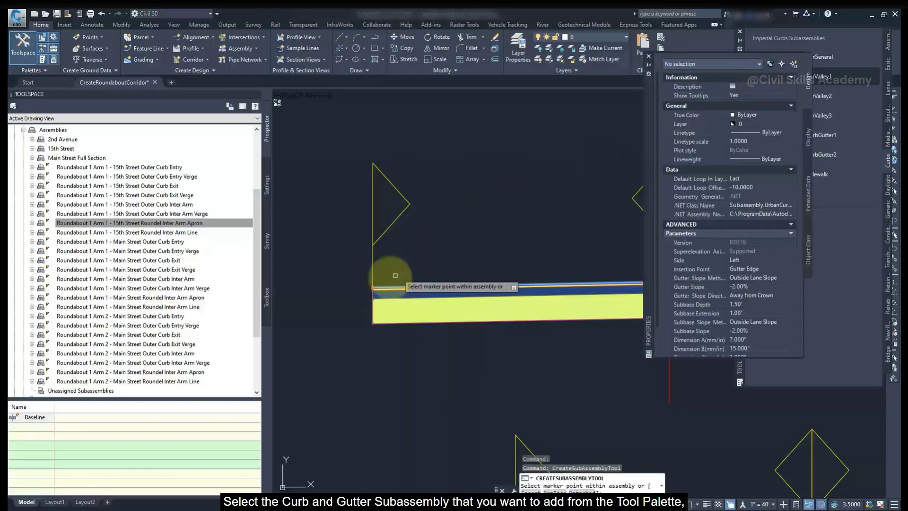
scroll(374, 283, "up", 3)
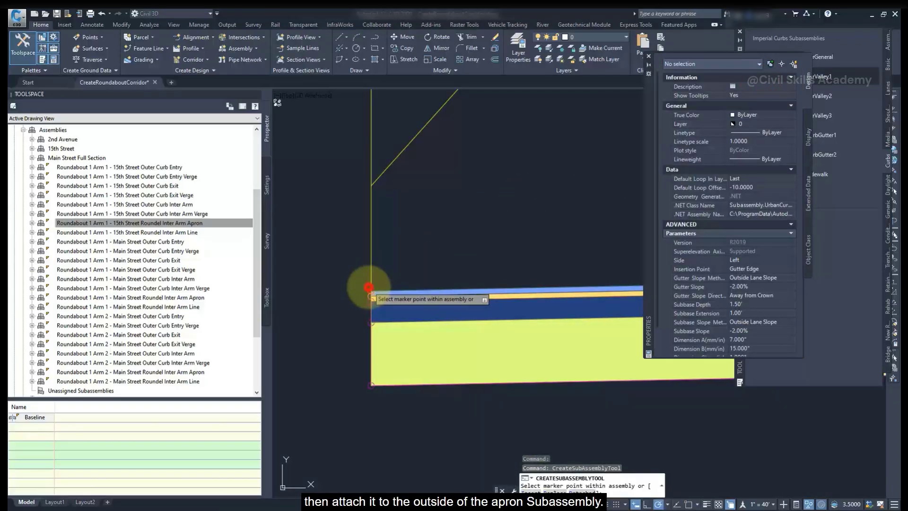
left_click(369, 287)
scroll(418, 272, "down", 4)
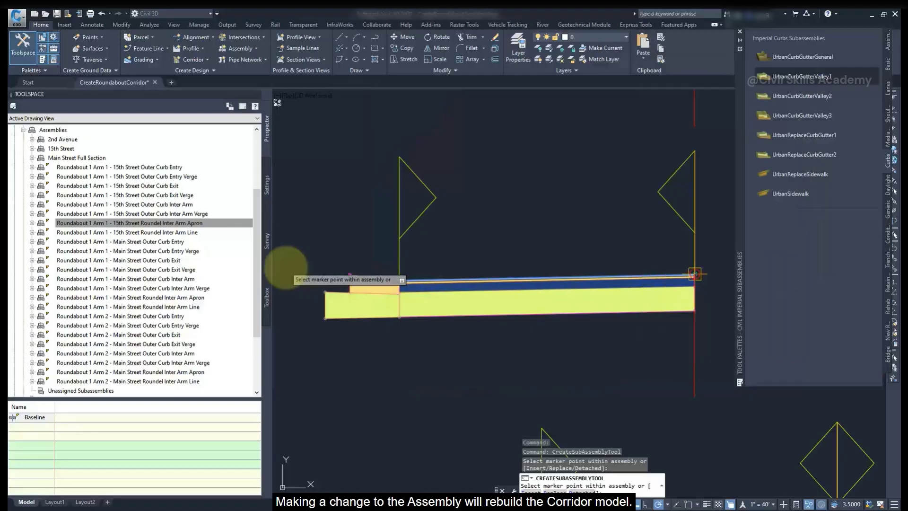
left_click(284, 266)
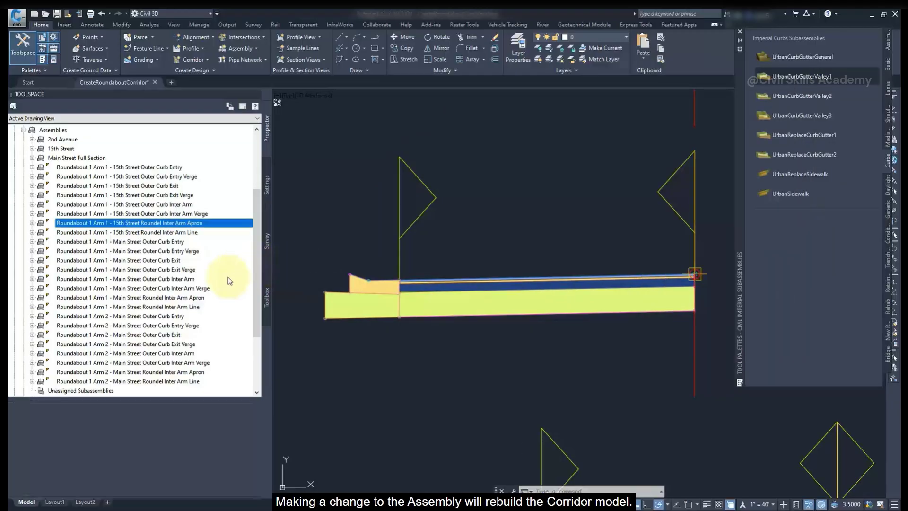
Add UrbanCurbGutterValley1 to the outer edge of the Arm 1 Main Street apron assembly
right_click(194, 298)
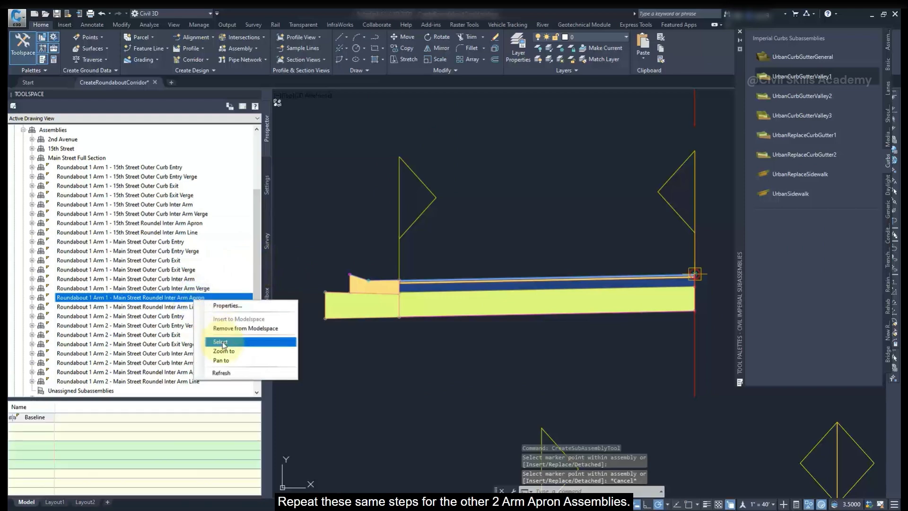
left_click(225, 350)
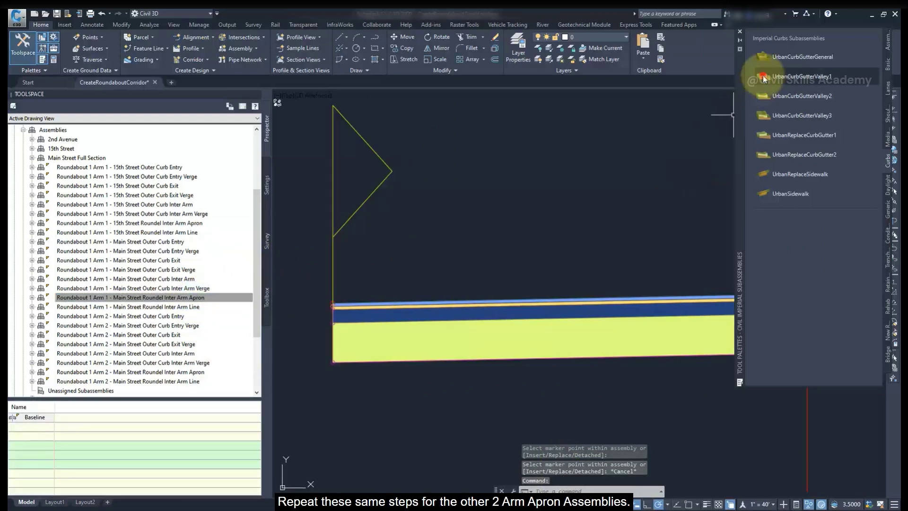
left_click(784, 76)
left_click(333, 304)
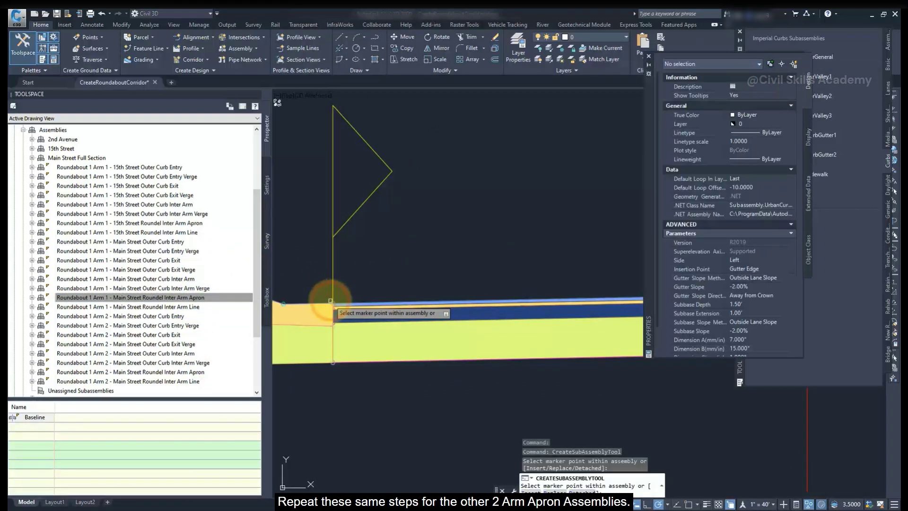
key("Escape")
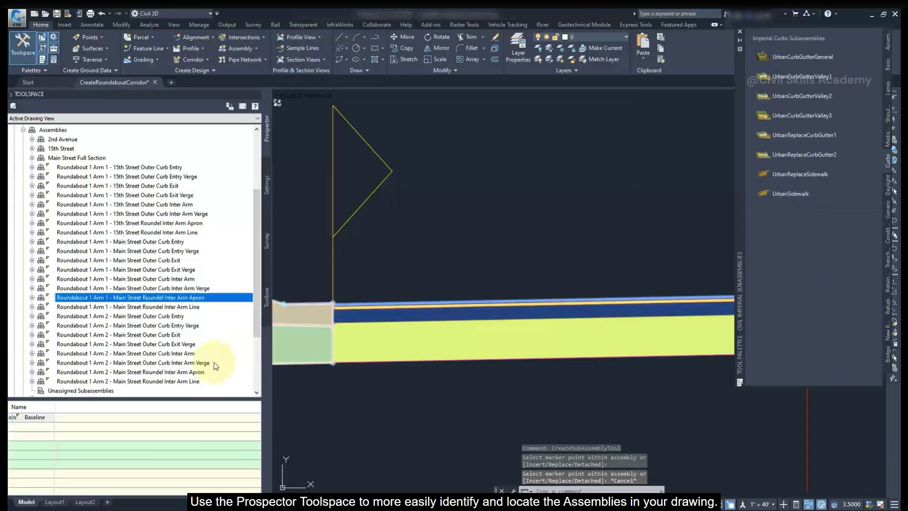
Add UrbanCurbGutterValley1 to the Arm 2 Main Street apron assembly and save the drawing
right_click(193, 372)
left_click(224, 420)
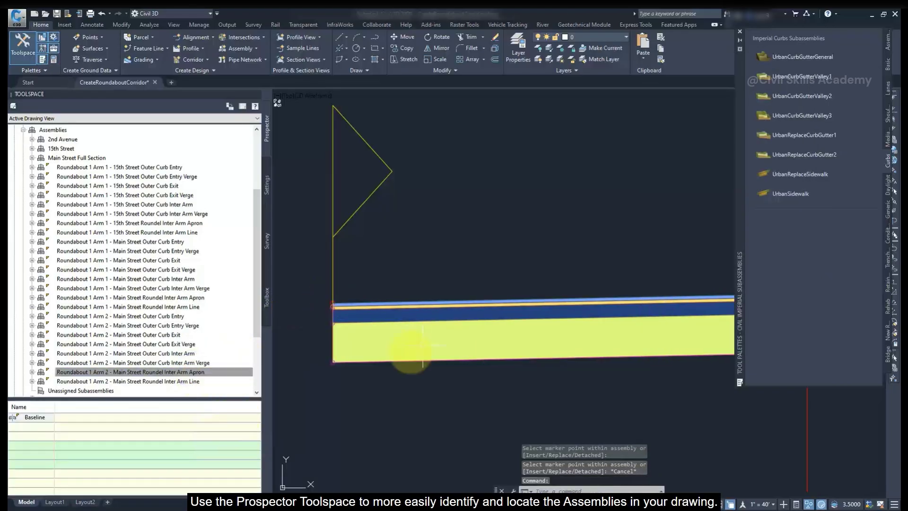
left_click(761, 81)
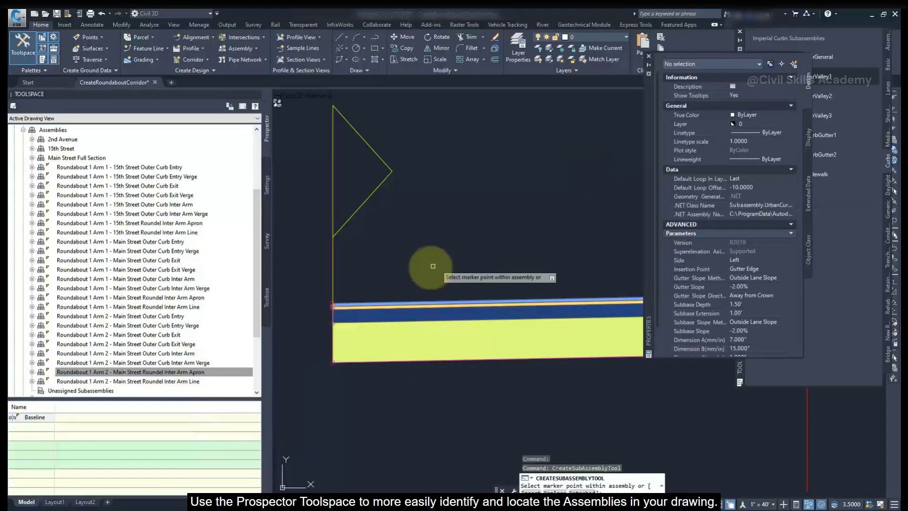
left_click(331, 301)
scroll(375, 263, "down", 2)
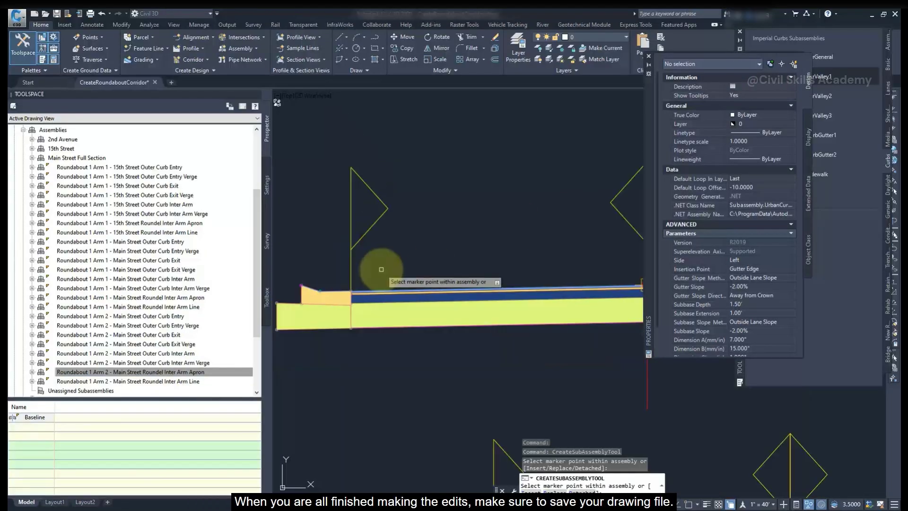
key("Escape")
left_click(381, 269)
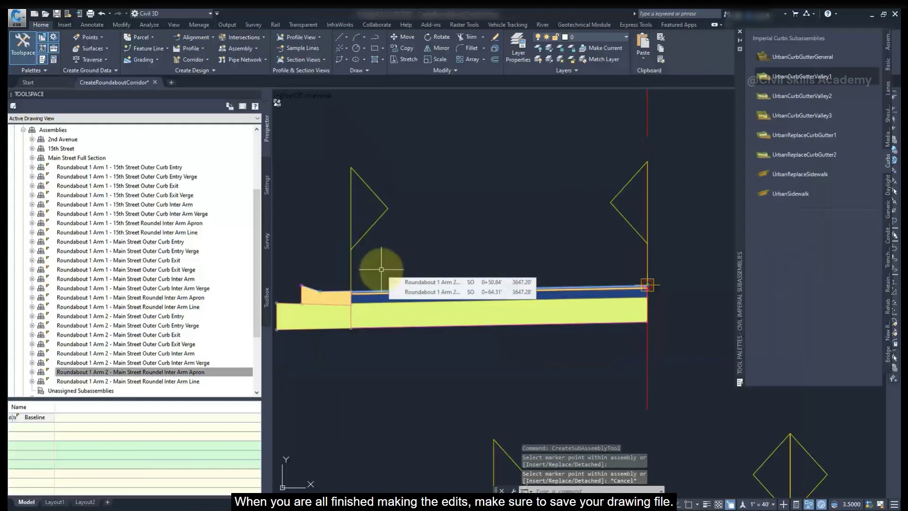
key("ctrl+s")
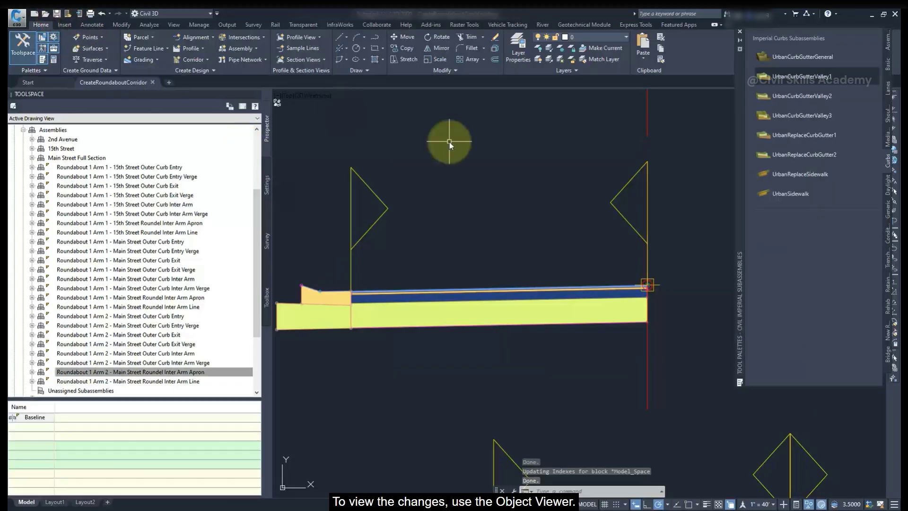
Find the roundabout corridor in the drawing and open it in the Object Viewer
scroll(449, 141, "down", 5)
middle_click_drag(444, 213, 389, 296)
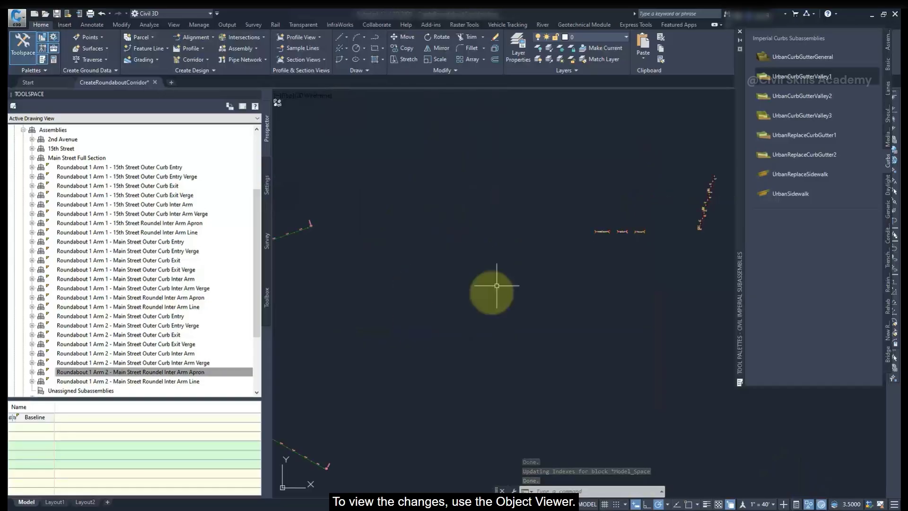
scroll(449, 361, "up", 10)
scroll(439, 353, "up", 4)
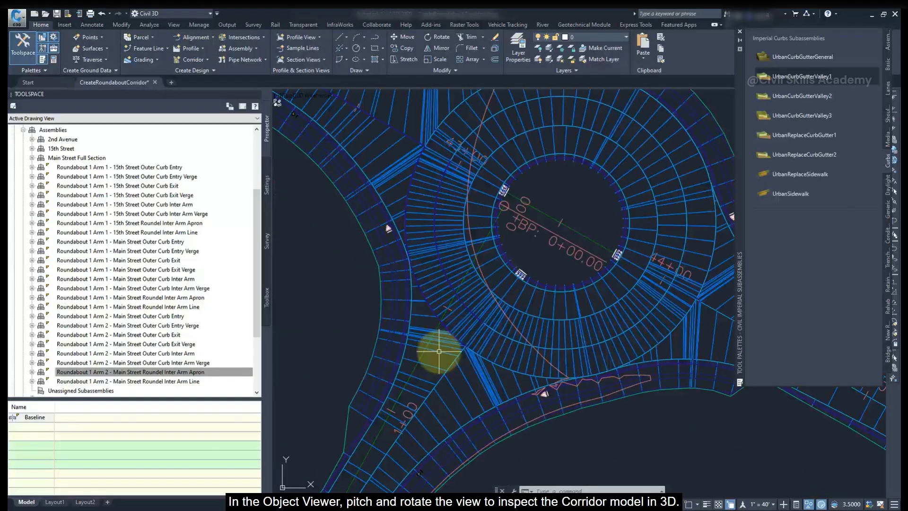
left_click(435, 357)
right_click(433, 352)
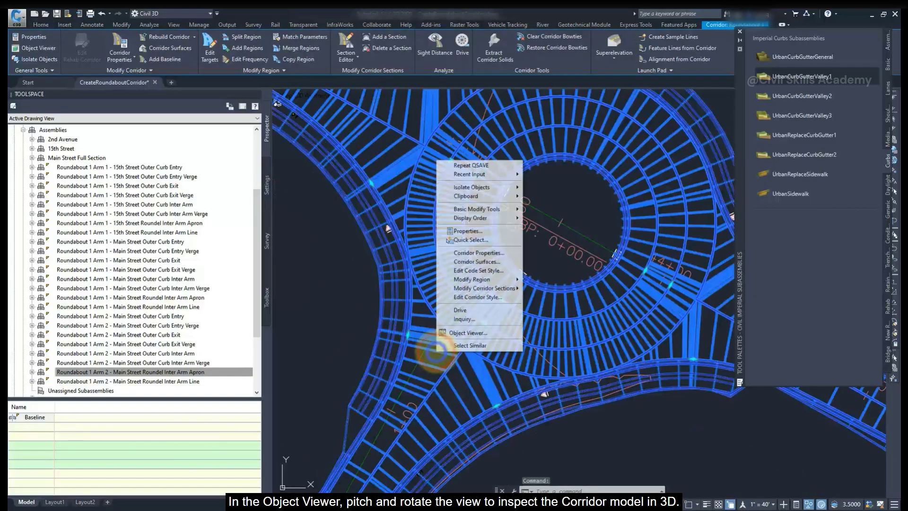
left_click(459, 332)
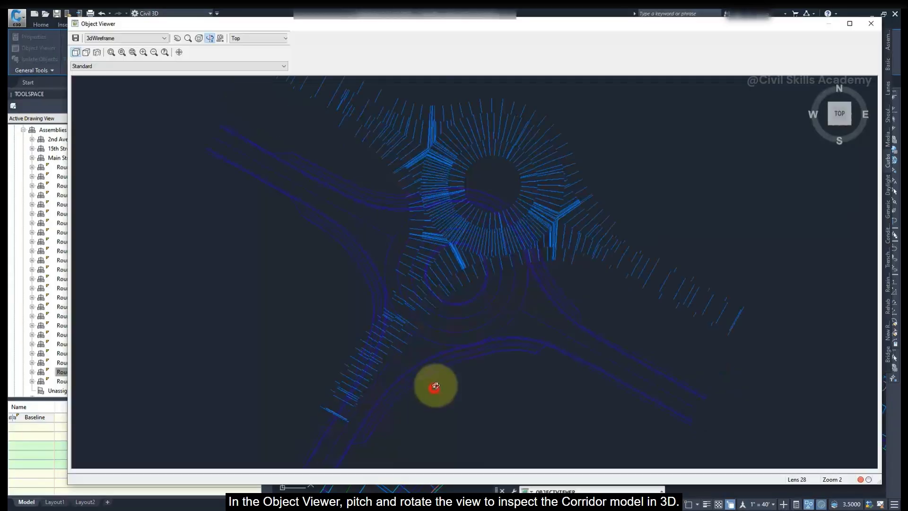
Orbit the corridor into 3D and zoom-window in on the inner island ring
left_click_drag(434, 388, 715, 242)
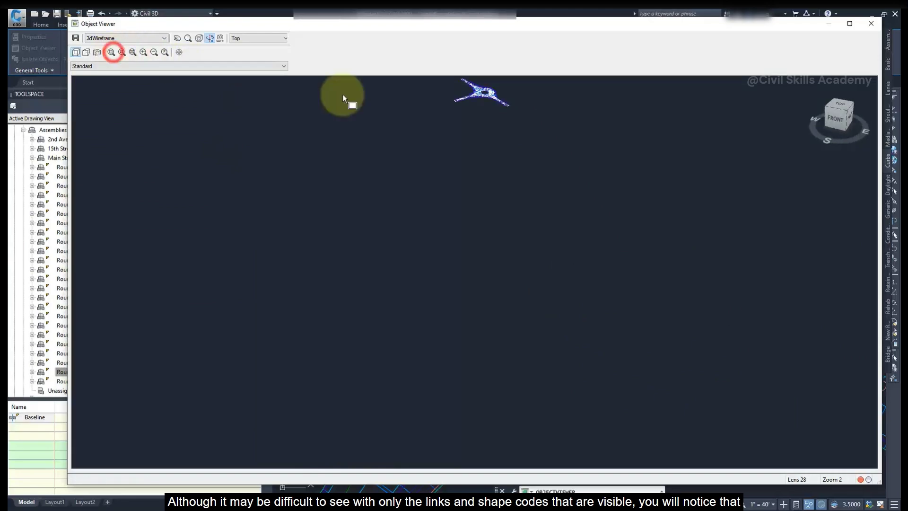
left_click(496, 112)
left_click(471, 89)
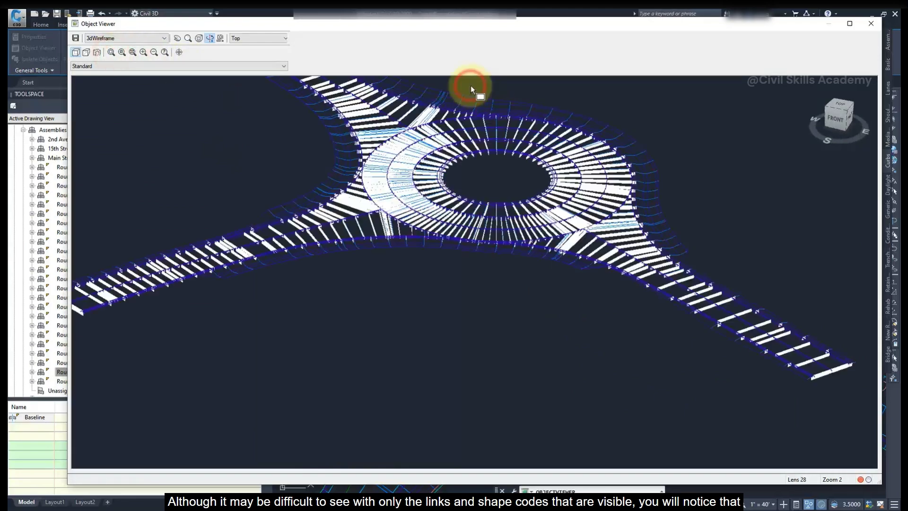
scroll(496, 178, "up", 3)
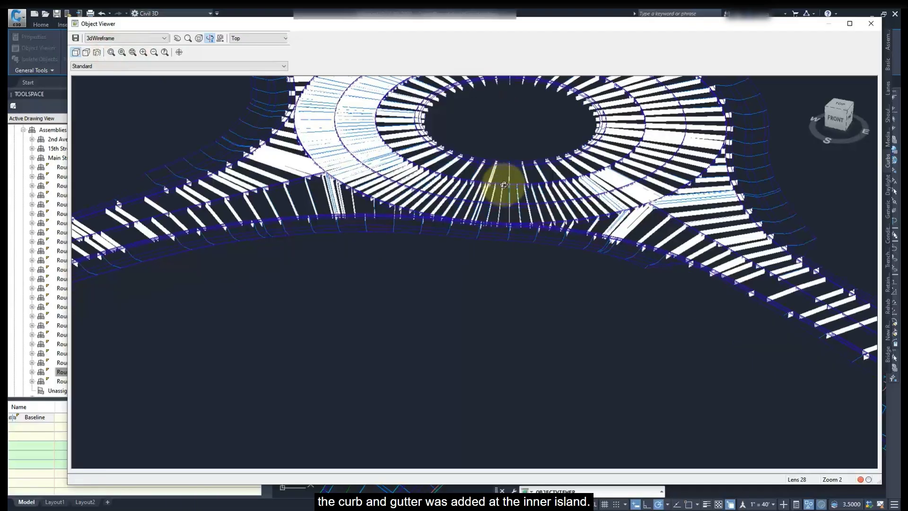